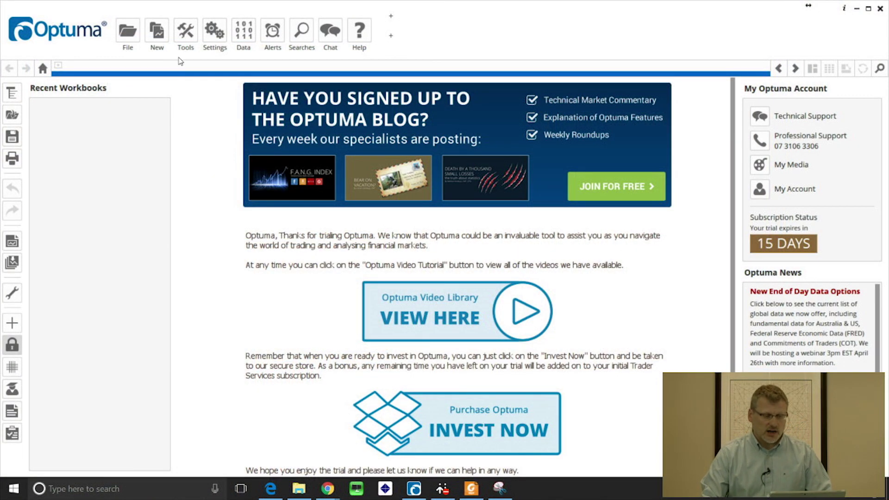
Bring up the Single Code Chart types submenu from the New menu.
left_click(157, 33)
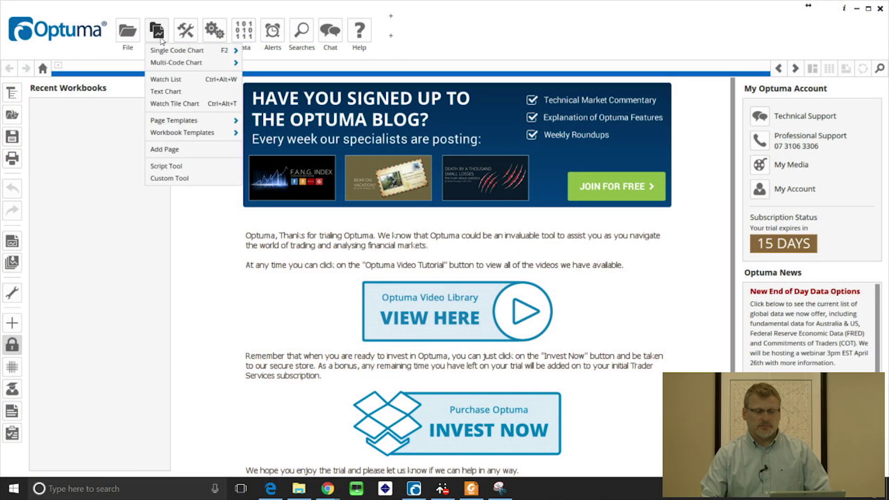
mouse_move(185, 54)
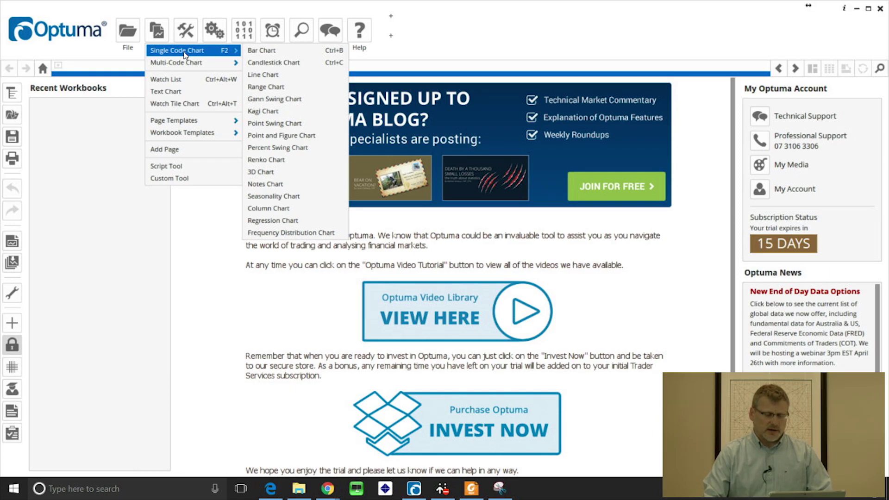
Start a new Bar Chart and search the Data Files securities for 'googl'.
left_click(263, 55)
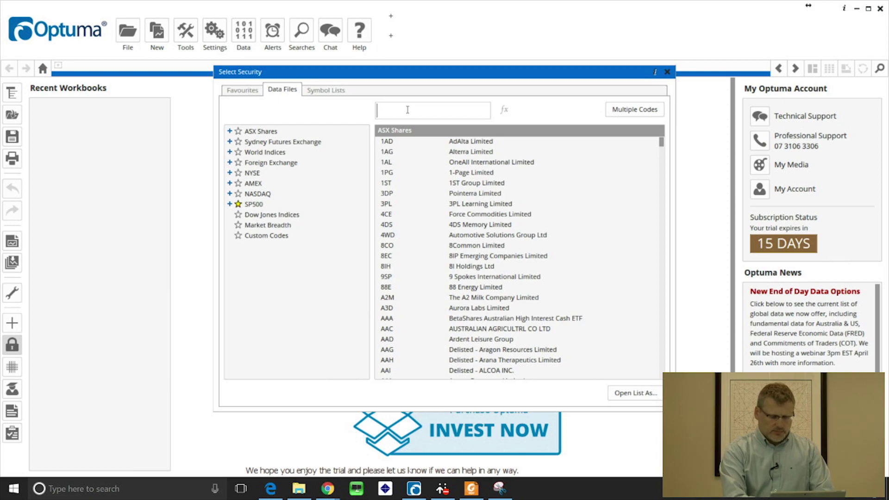
type("goo")
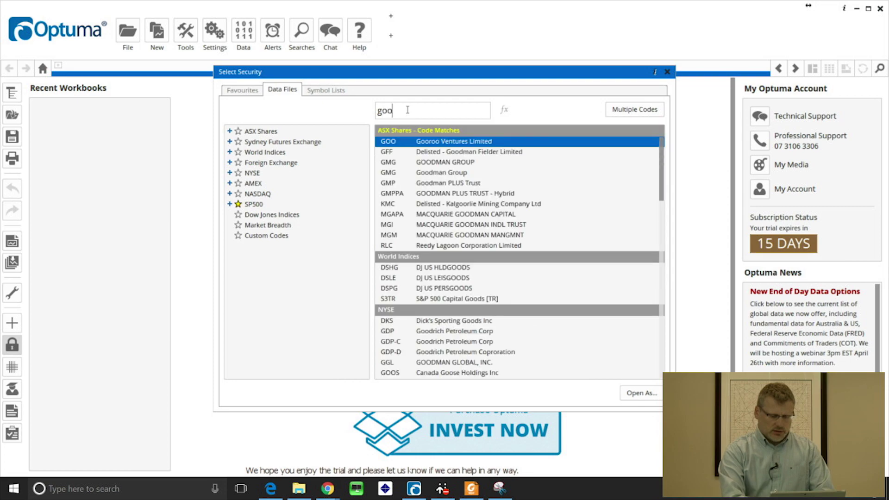
type("gl")
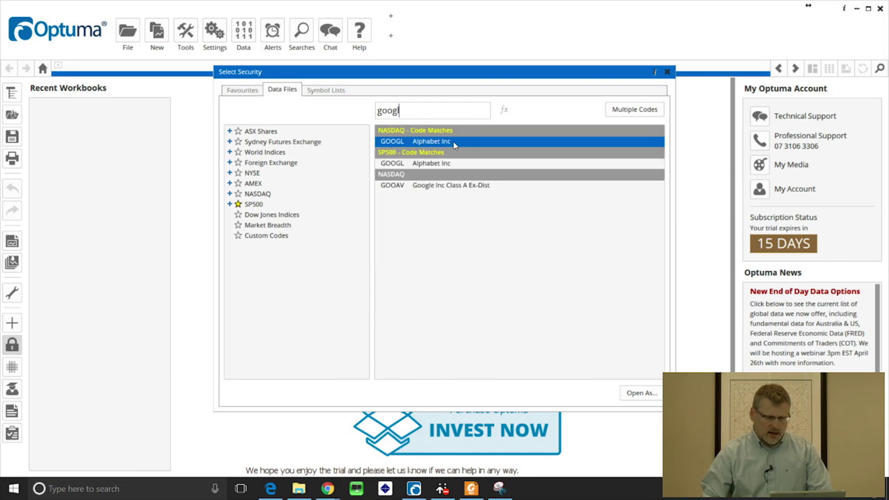
Open GOOGL's daily bar chart, expand its history overview, and toggle the help tips on and off.
double_click(476, 146)
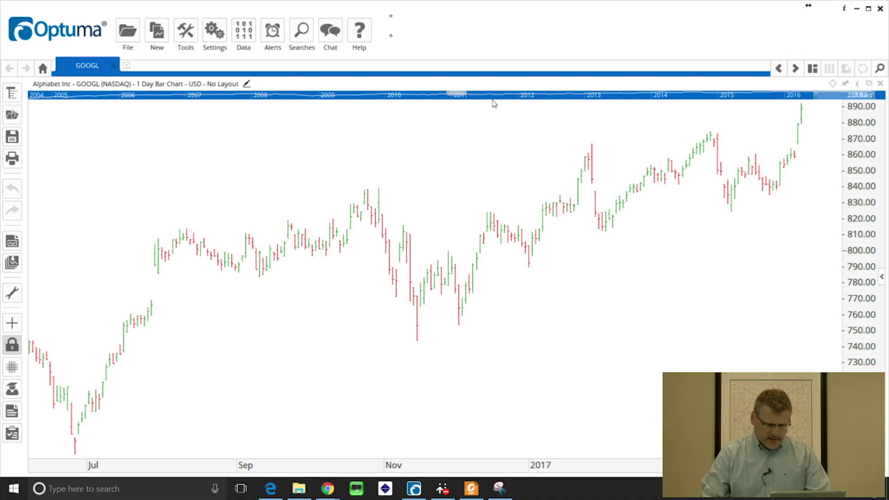
left_click_drag(493, 100, 494, 117)
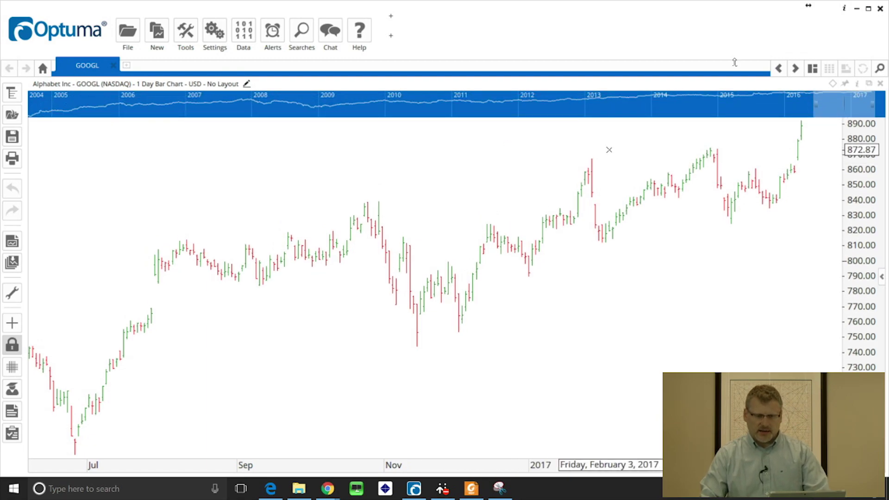
left_click(843, 8)
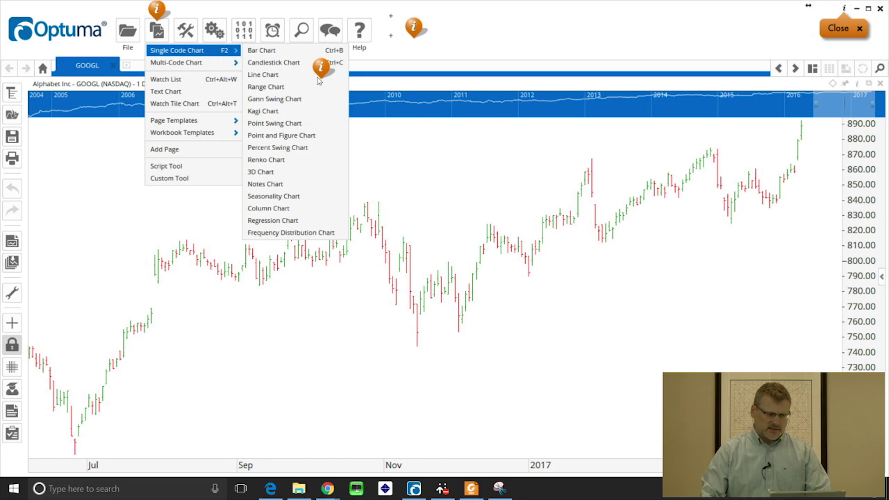
mouse_move(414, 31)
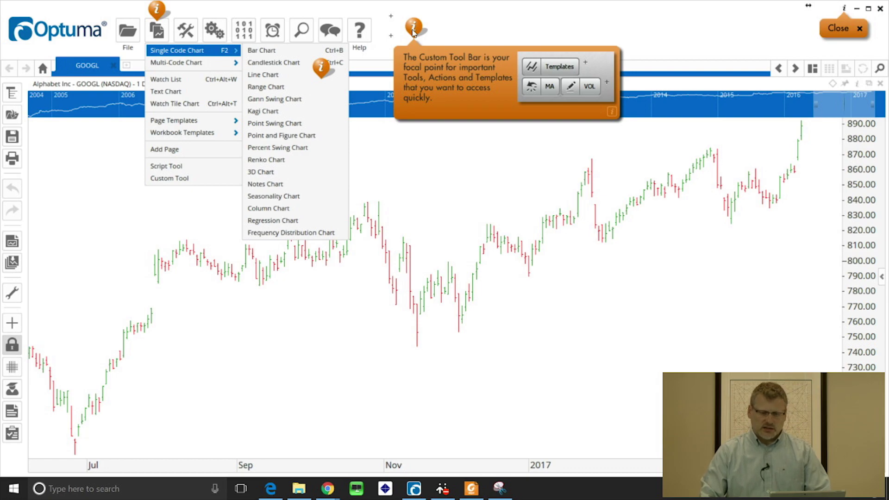
left_click(857, 29)
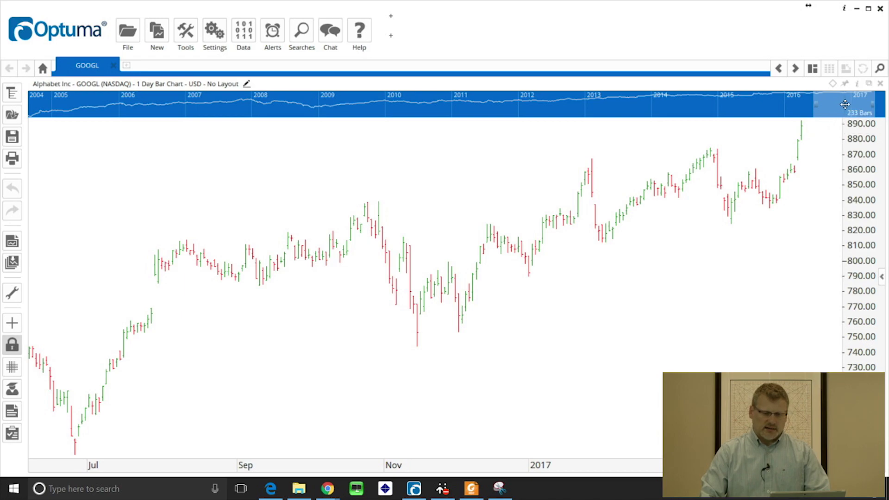
Shift and narrow the GOOGL overview range, then zoom and pan to the recent October–March bars.
mouse_move(845, 104)
left_mouse_down()
mouse_move(734, 104)
mouse_move(851, 102)
mouse_move(721, 113)
mouse_move(445, 101)
mouse_move(454, 100)
left_mouse_up()
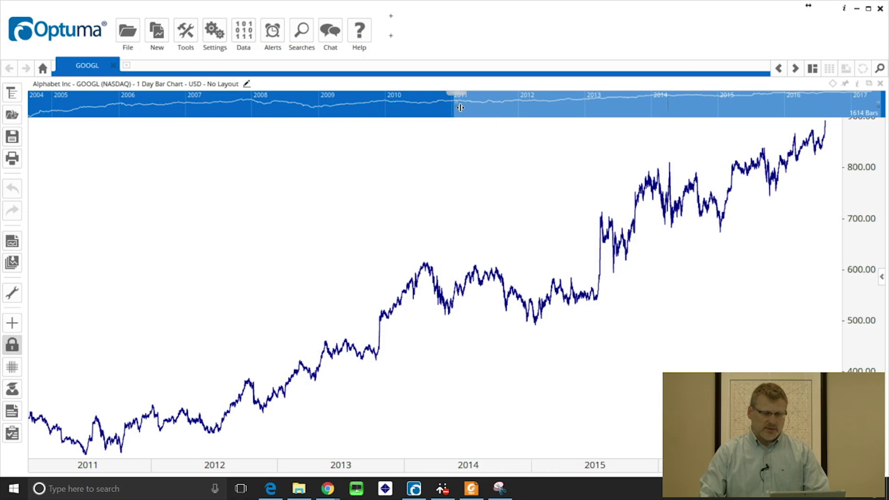
left_click_drag(460, 107, 794, 104)
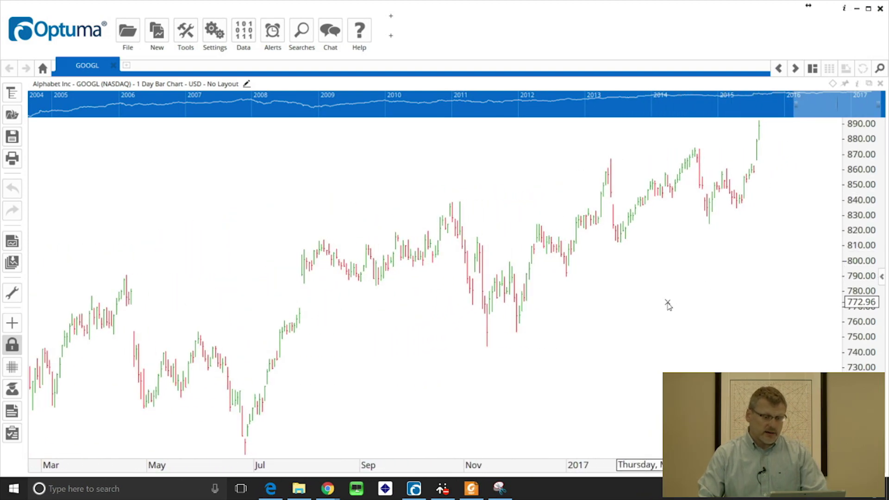
scroll(669, 306, "down", 5)
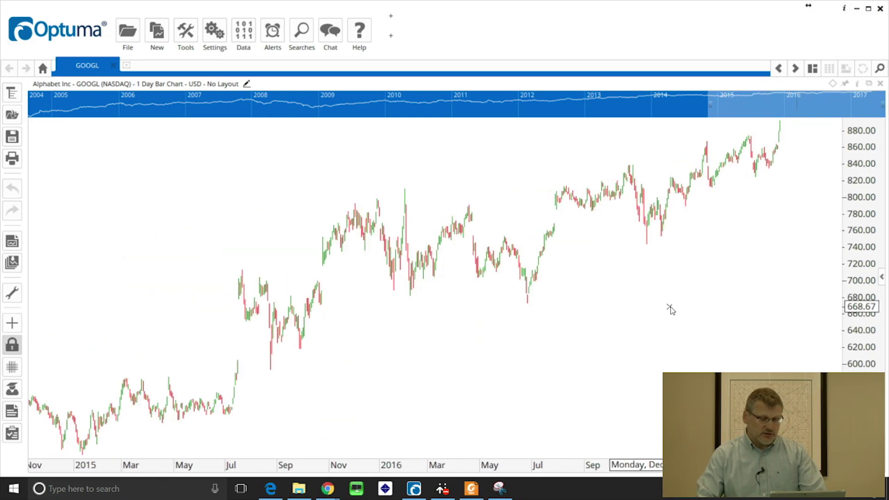
scroll(670, 308, "down", 10)
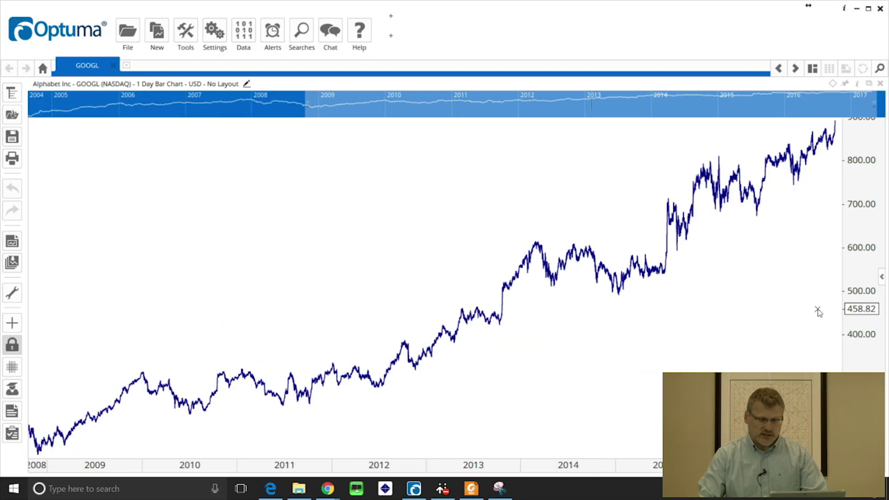
scroll(818, 311, "up", 5)
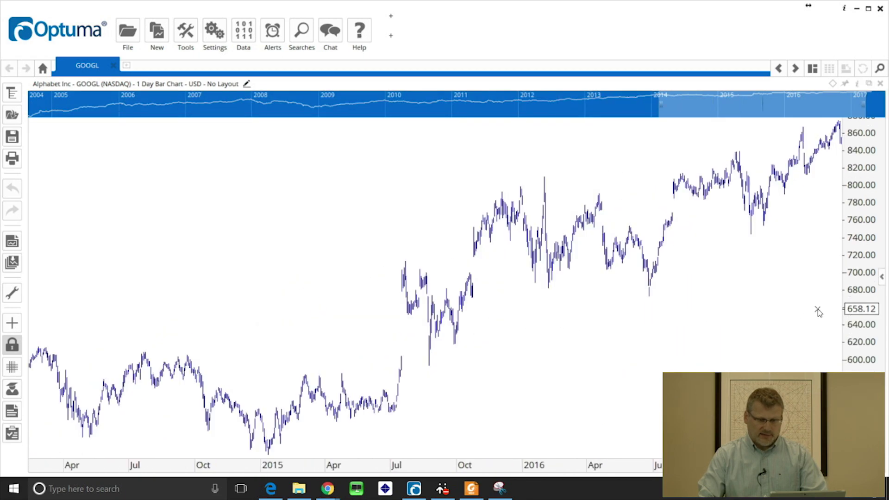
scroll(818, 311, "up", 5)
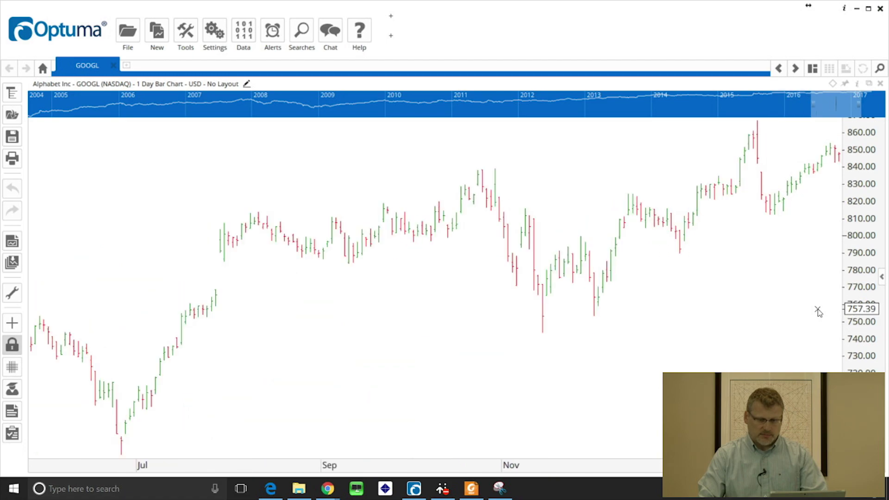
scroll(818, 311, "up", 2)
mouse_move(818, 311)
left_mouse_down()
mouse_move(686, 324)
mouse_move(370, 322)
mouse_move(419, 321)
left_mouse_up()
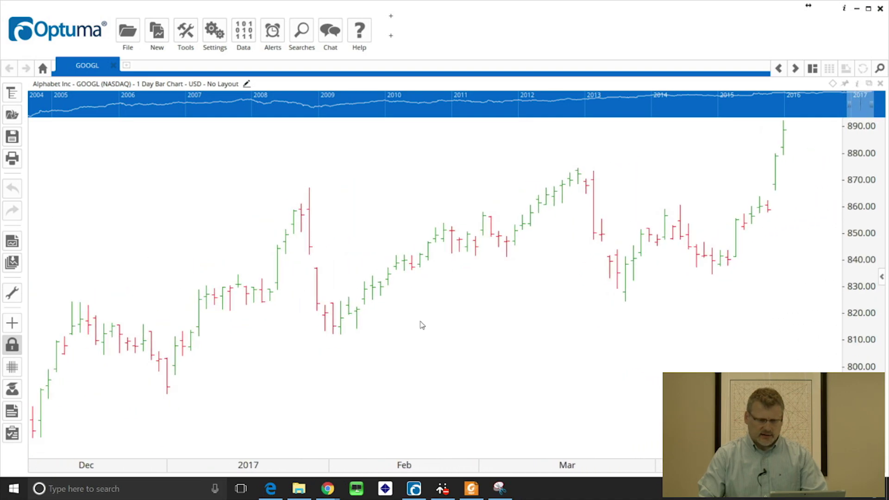
scroll(713, 305, "down", 2)
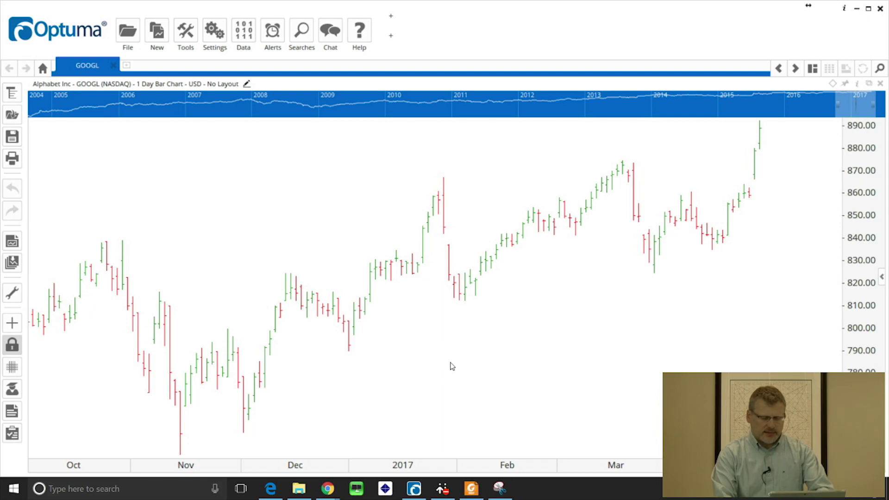
List the ASX Shares > S&P Top 20 stocks in Select Security and show the Open List As options.
key("space")
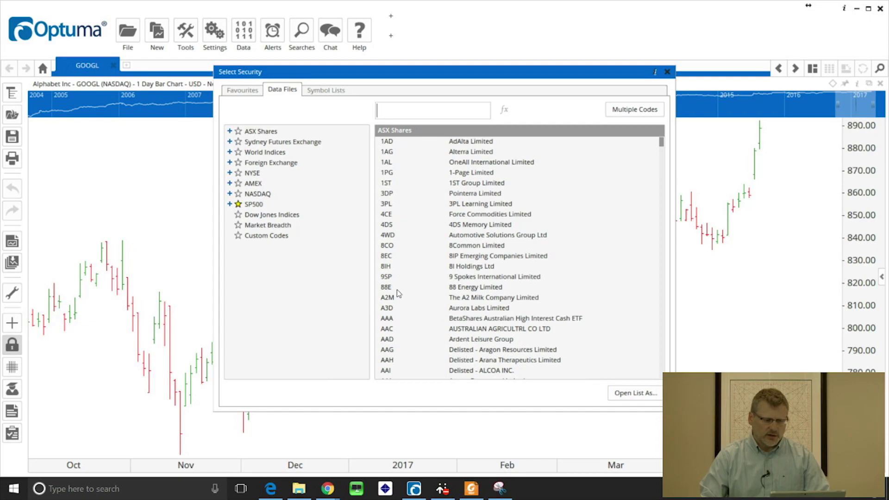
left_click(230, 132)
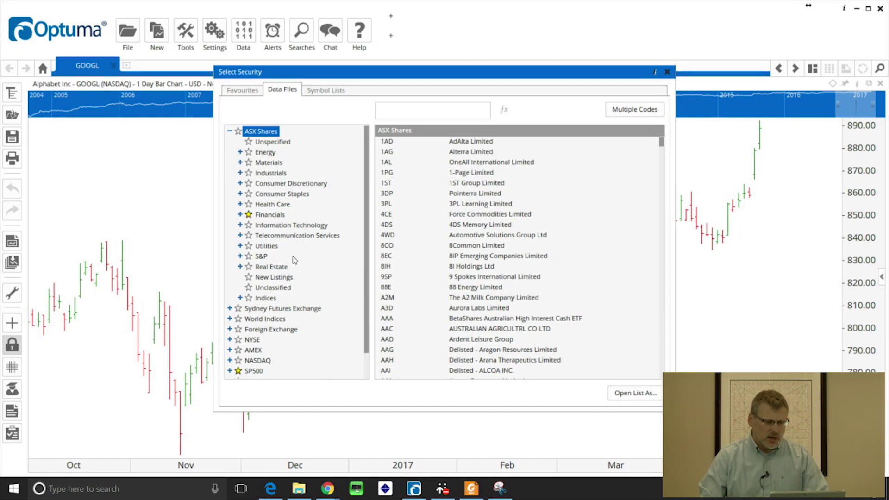
left_click(240, 257)
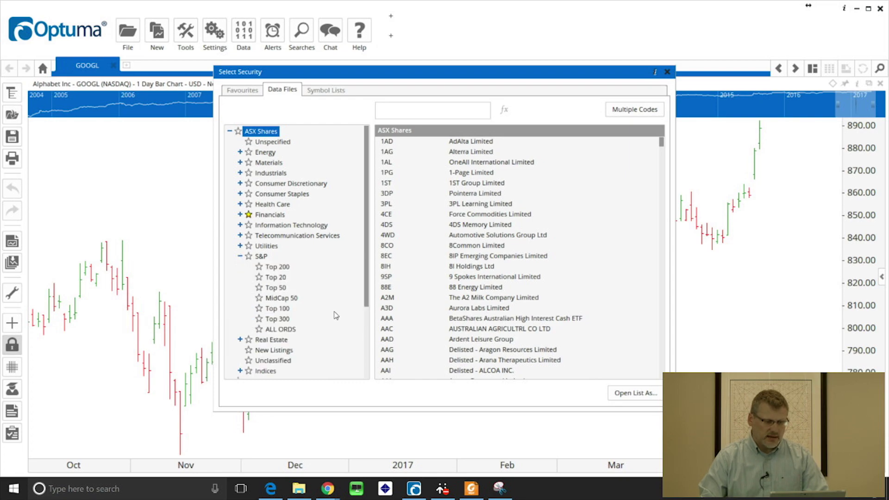
left_click(278, 278)
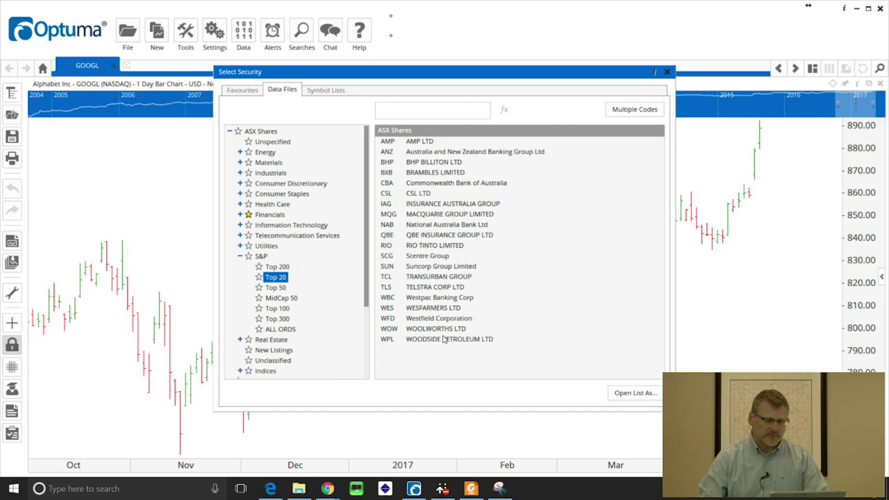
left_click(638, 394)
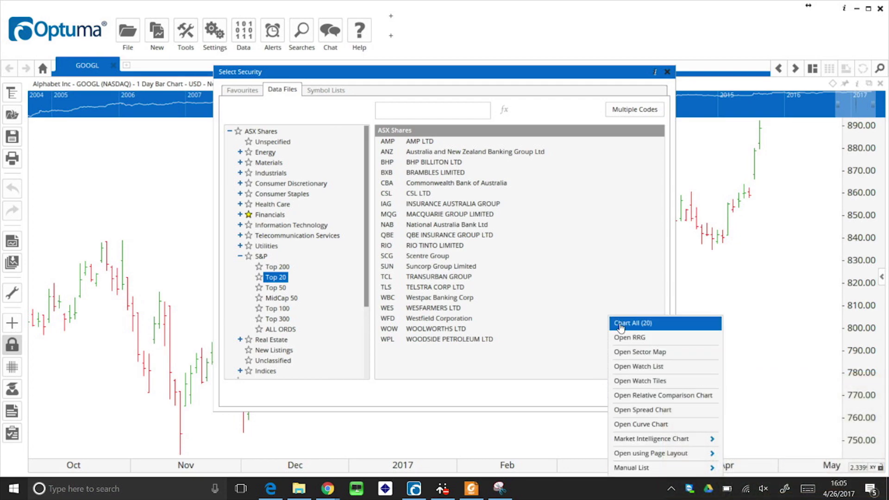
Chart all 20 ASX Top 20 stocks as tabs and browse AMP, ANZ, BHP, BXB, CBA, IAG and MQG.
mouse_move(620, 327)
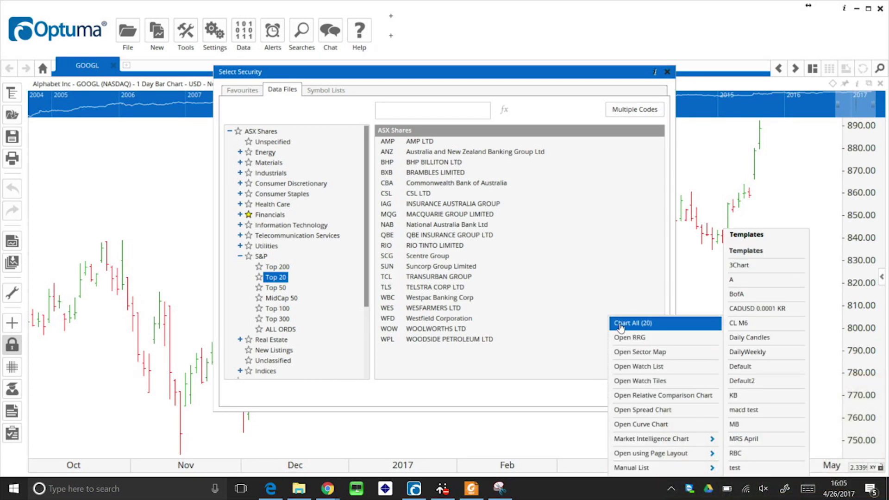
left_click(621, 327)
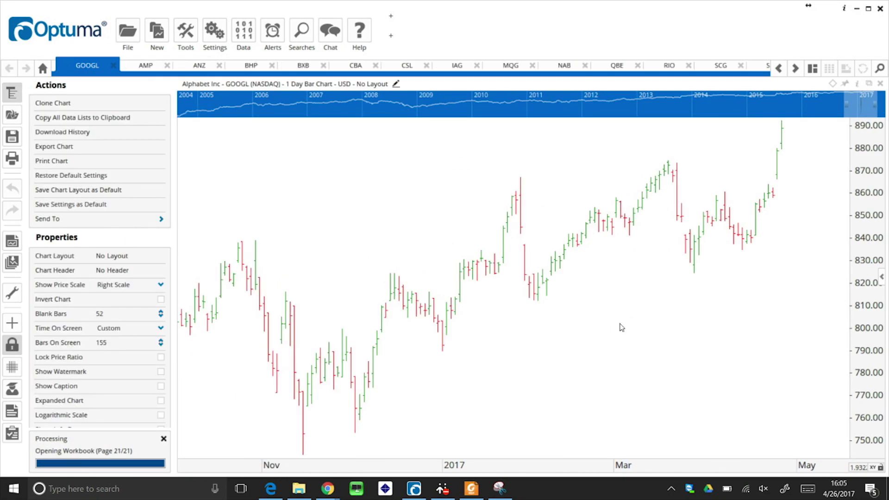
left_click(141, 68)
left_click(189, 68)
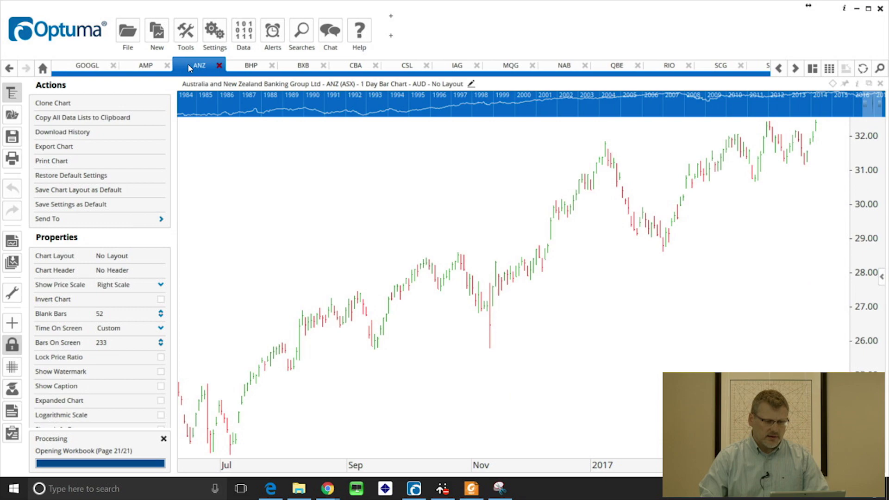
left_click(246, 69)
left_click(300, 69)
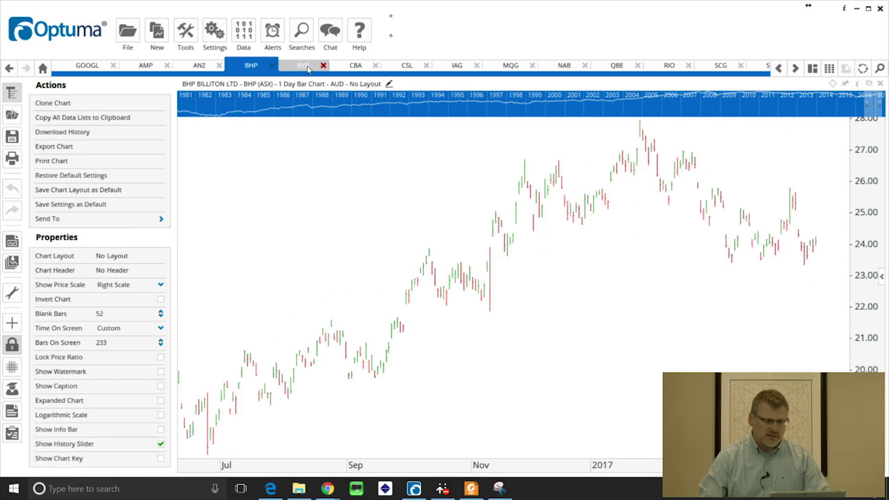
left_click(345, 69)
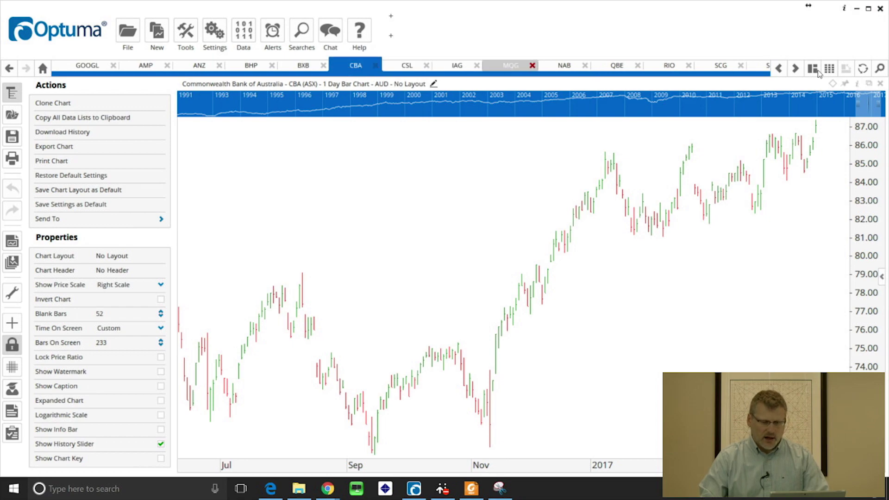
left_click(458, 67)
left_click(504, 67)
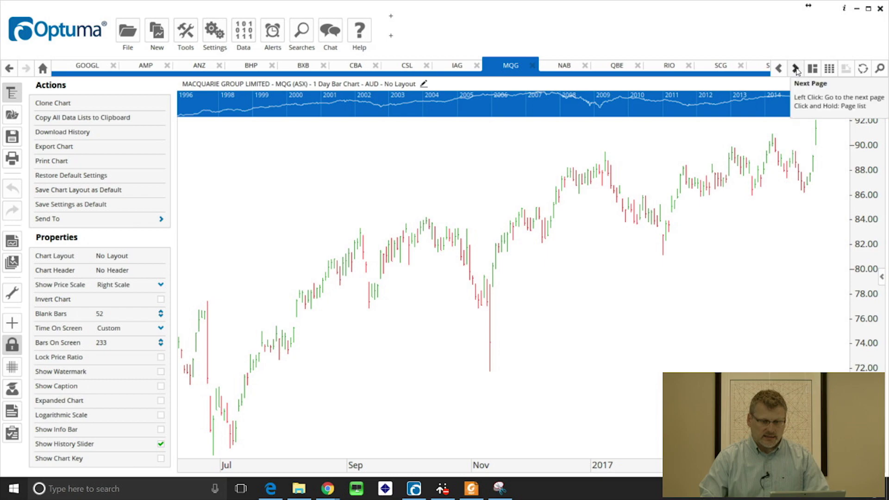
Jump to the WES chart page from the page list and reopen the Select Security picker.
left_click_drag(796, 69, 795, 69)
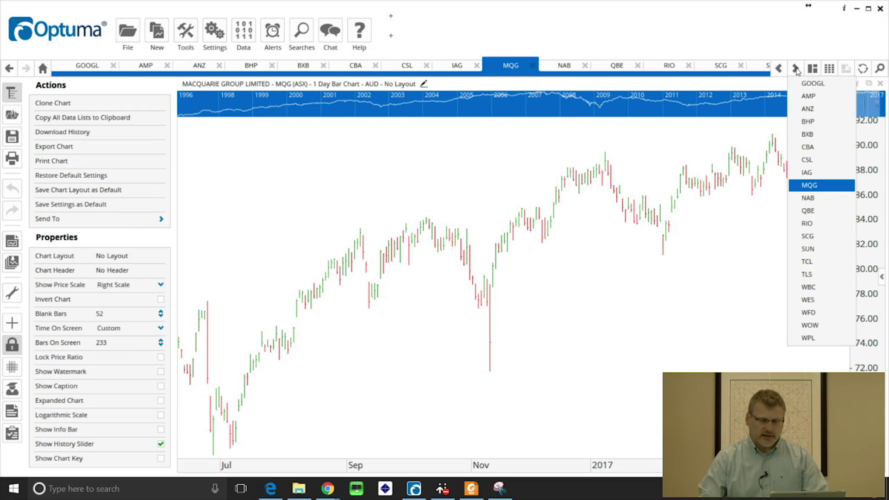
left_click(806, 301)
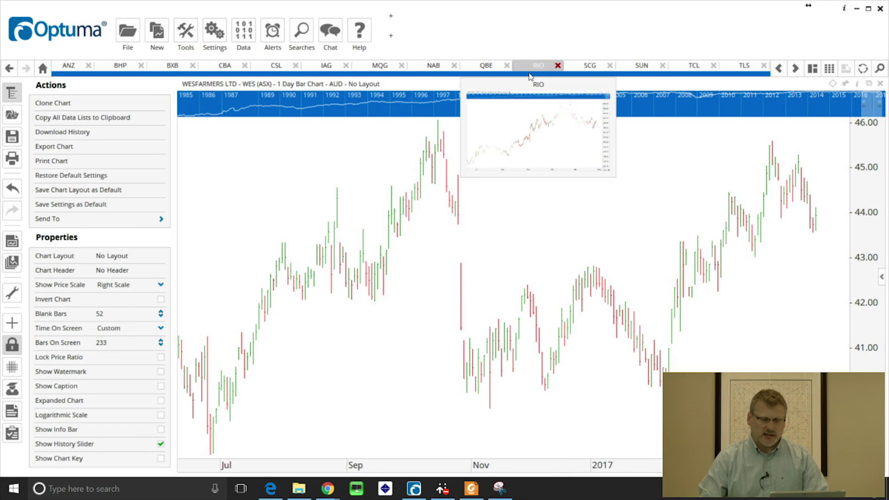
mouse_move(518, 77)
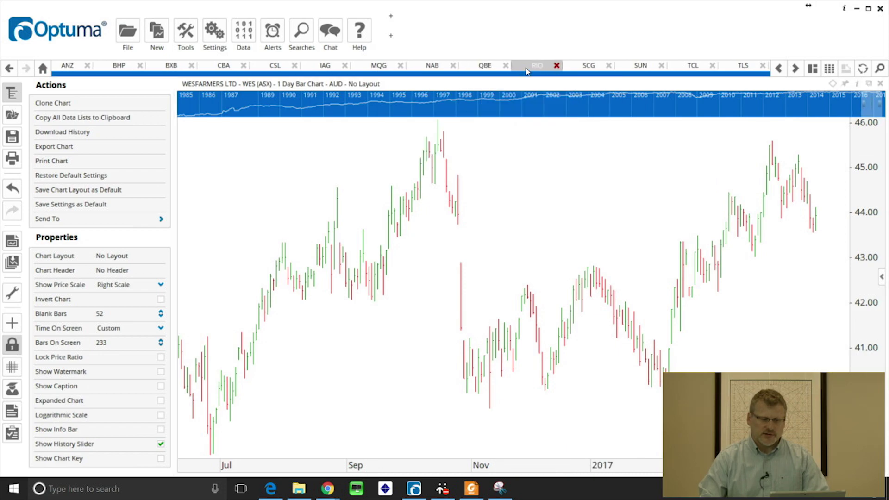
scroll(527, 70, "down", 3)
scroll(527, 69, "up", 5)
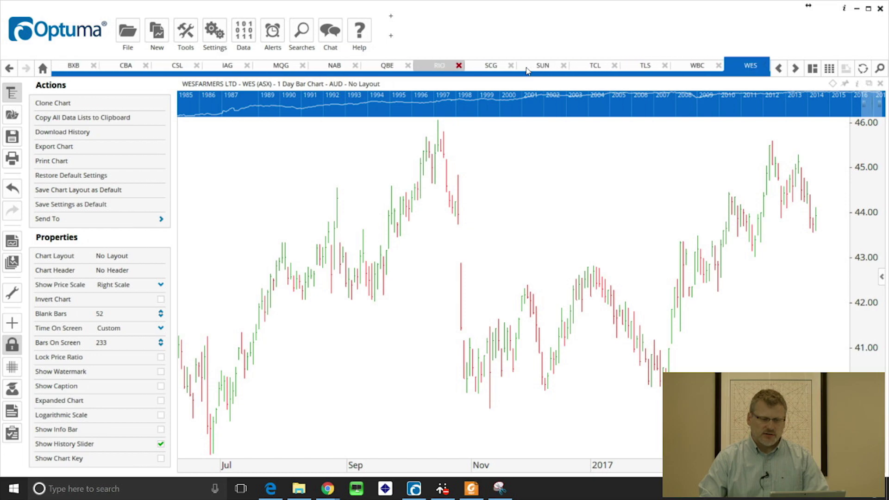
scroll(527, 70, "down", 4)
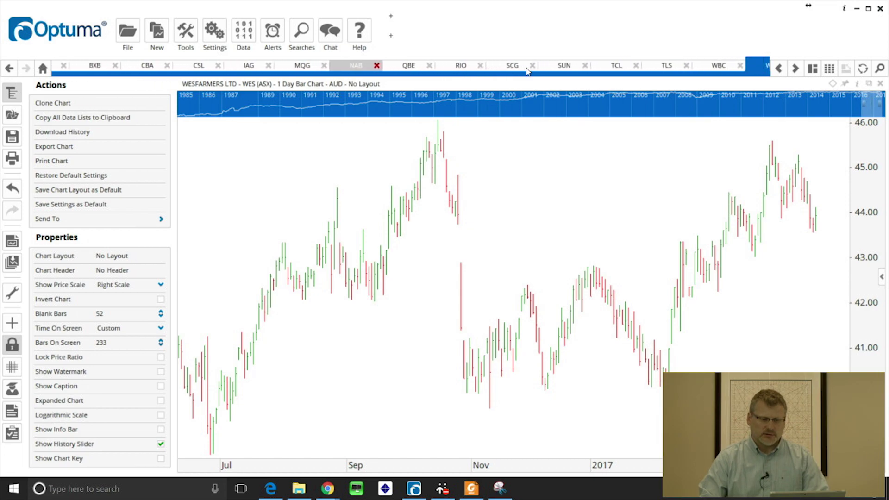
scroll(526, 69, "down", 5)
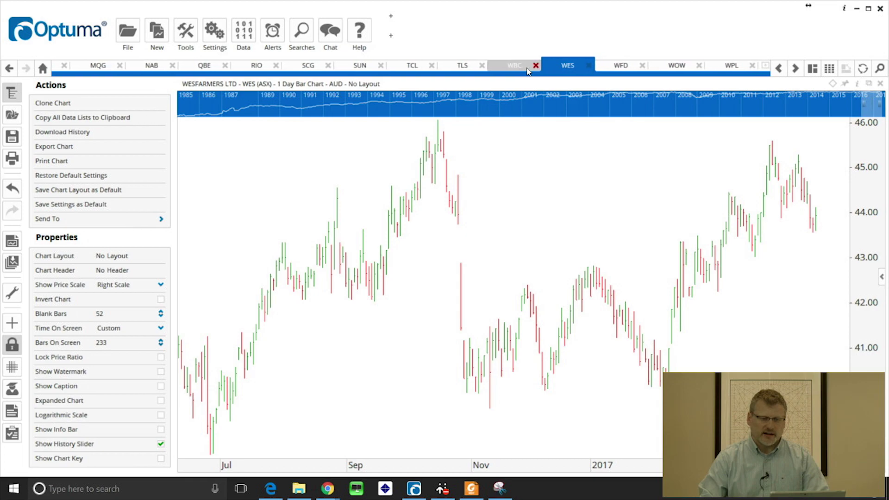
scroll(527, 70, "up", 1)
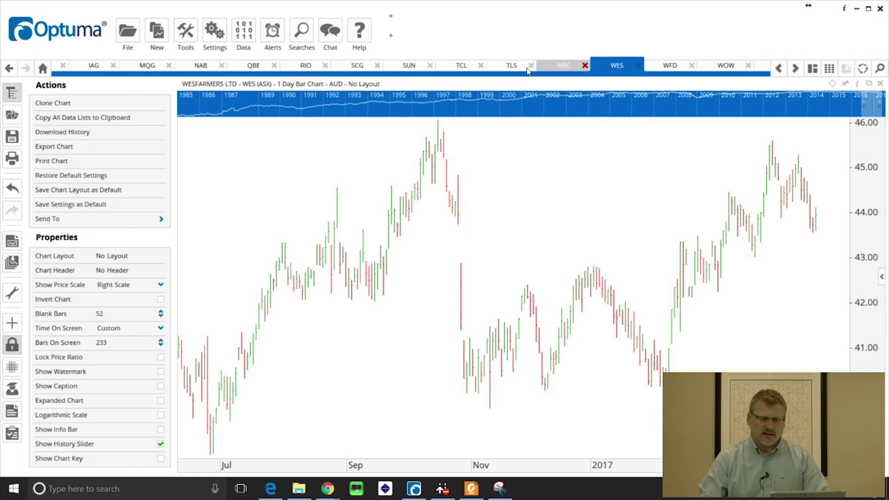
scroll(528, 70, "up", 5)
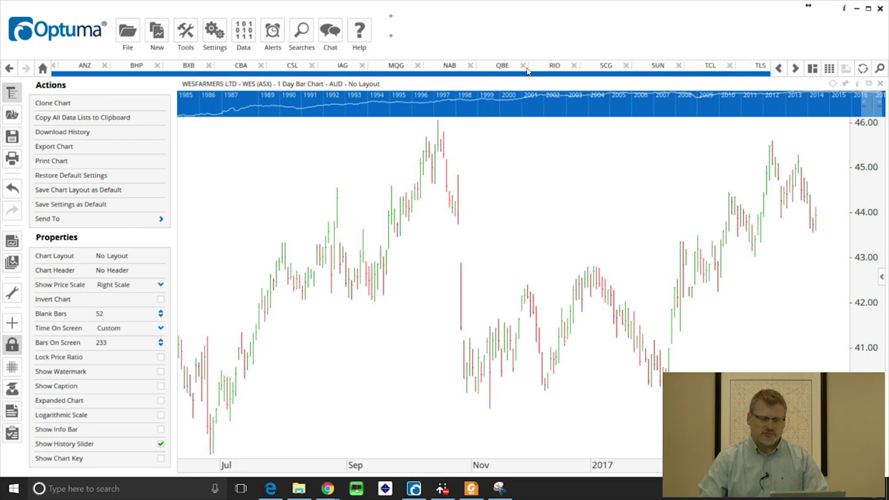
scroll(527, 70, "up", 2)
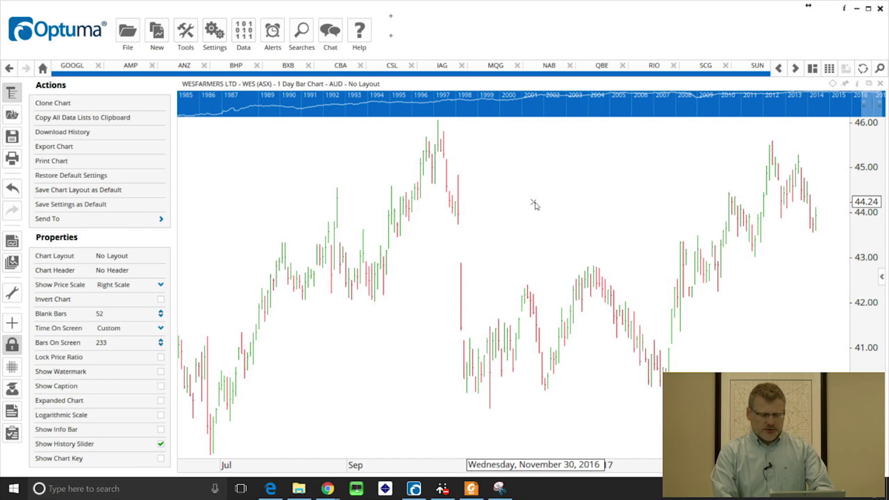
double_click(534, 204)
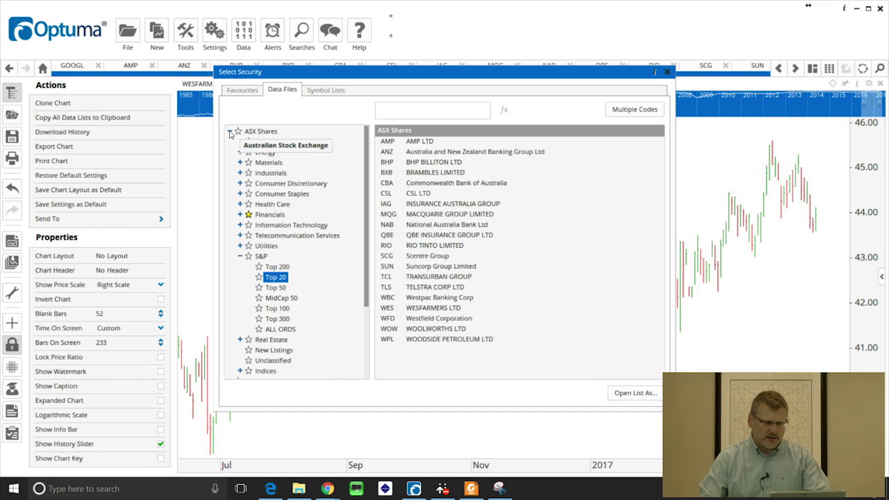
Collapse ASX Shares, select SP500, and open its stocks as a watch list.
left_click(229, 132)
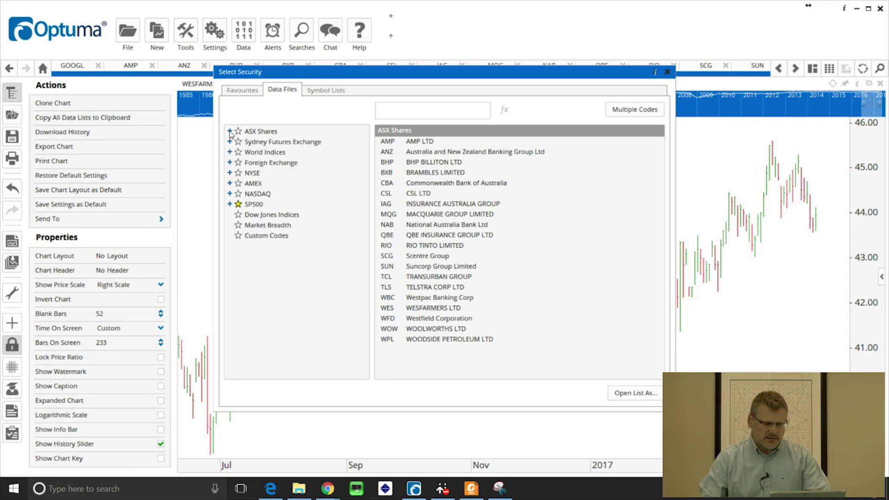
left_click(260, 206)
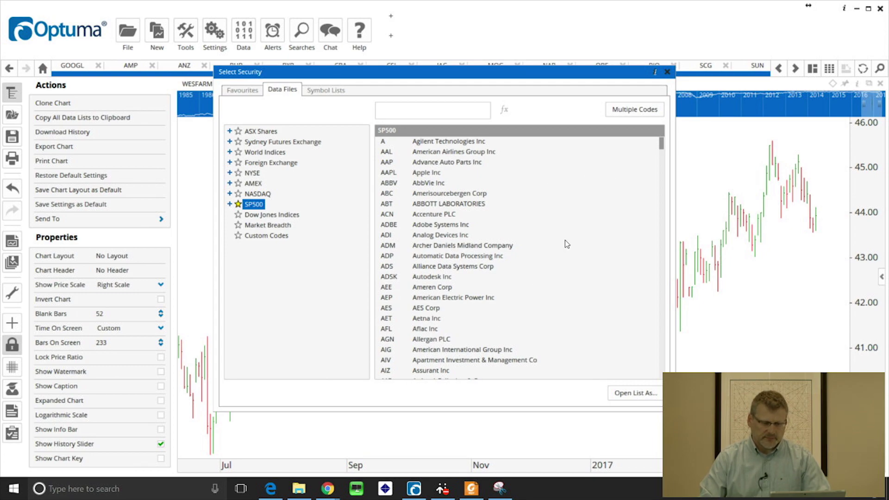
left_click(633, 393)
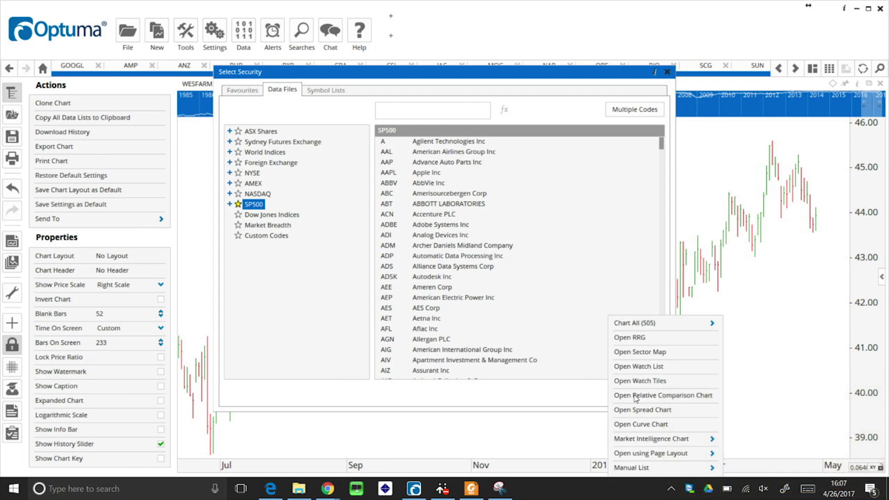
left_click(624, 319)
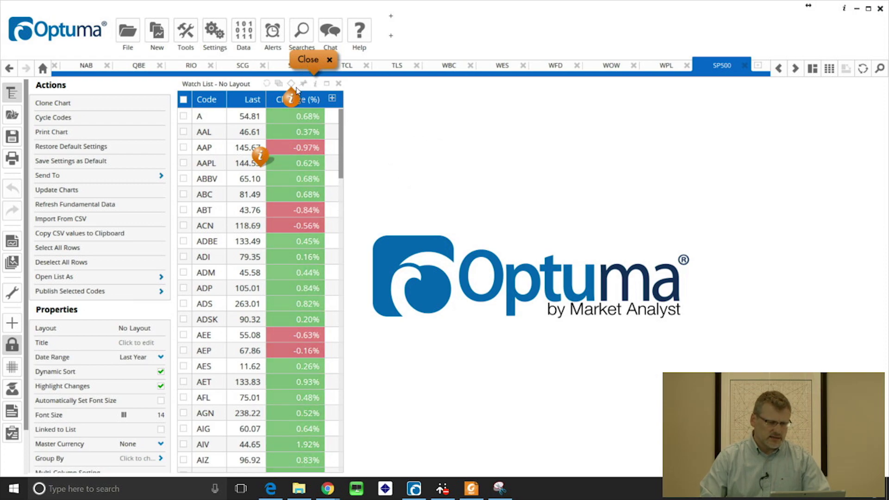
Dismiss the orange help callout and chart Agilent Technologies (A) from the watch list.
mouse_move(292, 103)
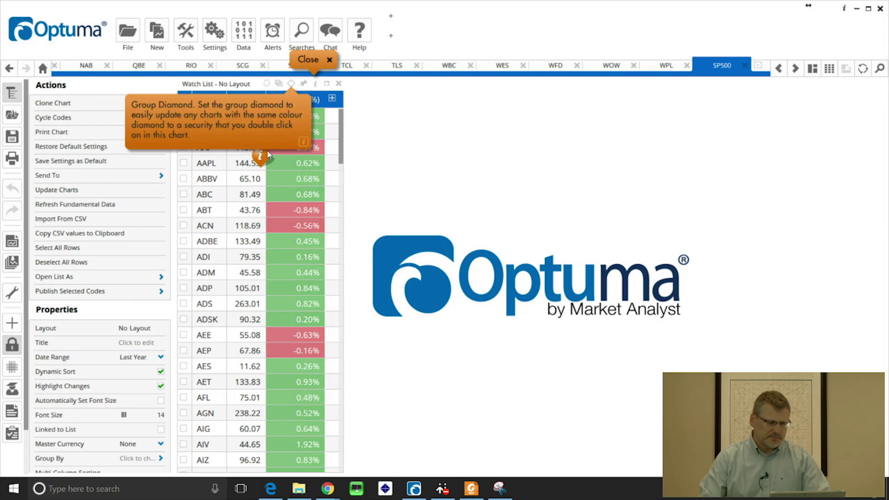
mouse_move(260, 162)
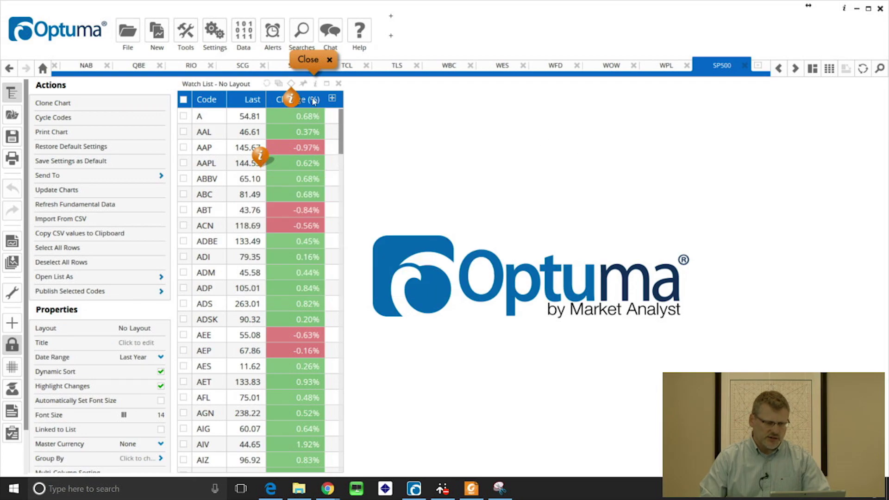
left_click(329, 61)
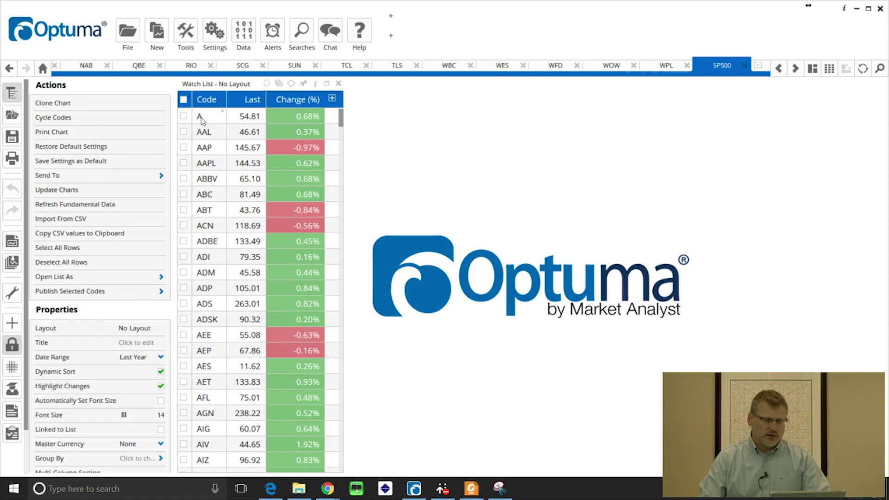
left_click(200, 118)
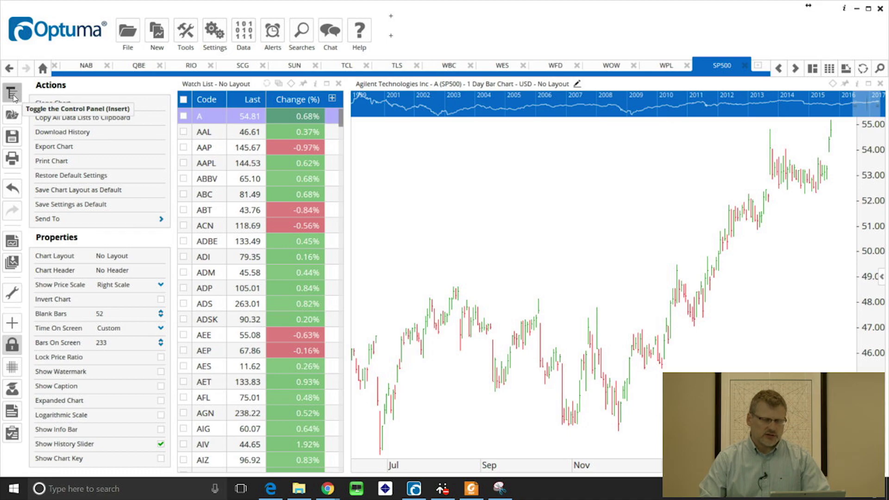
Hide the control panel and step the linked chart through AAL, AAP, AAPL, ending on ABBV.
left_click(13, 95)
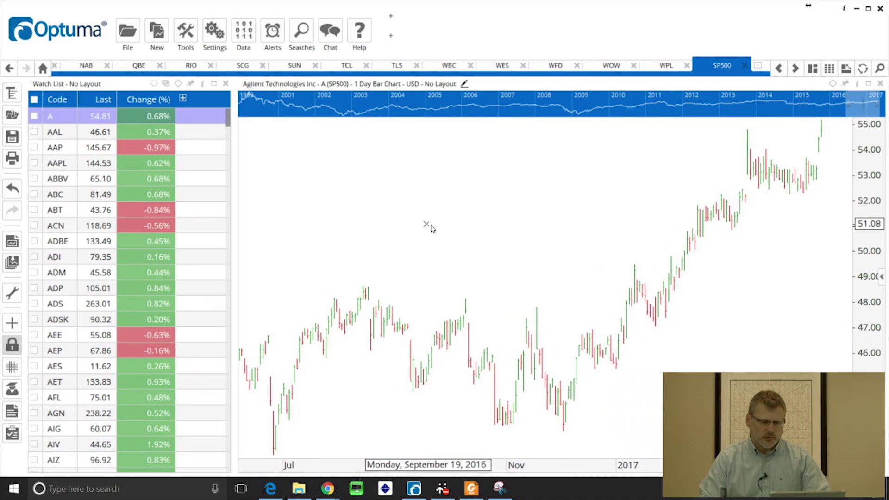
left_click(56, 134)
left_click(62, 150)
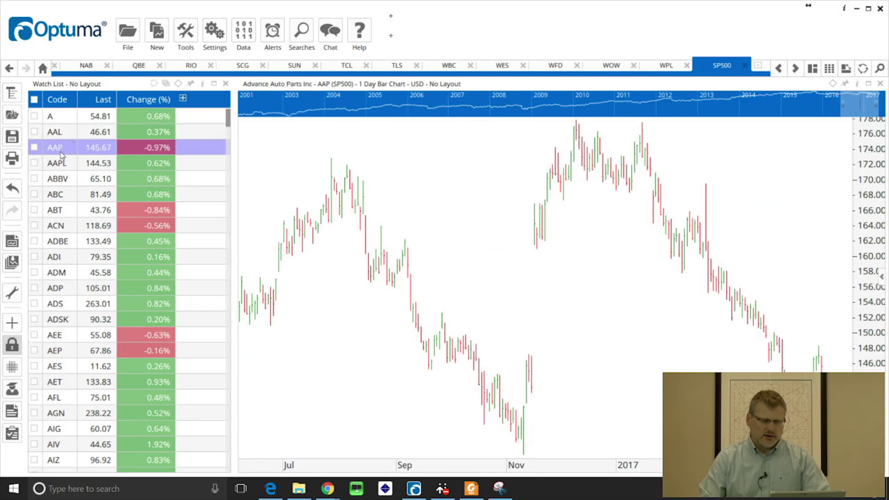
left_click(61, 165)
left_click(64, 179)
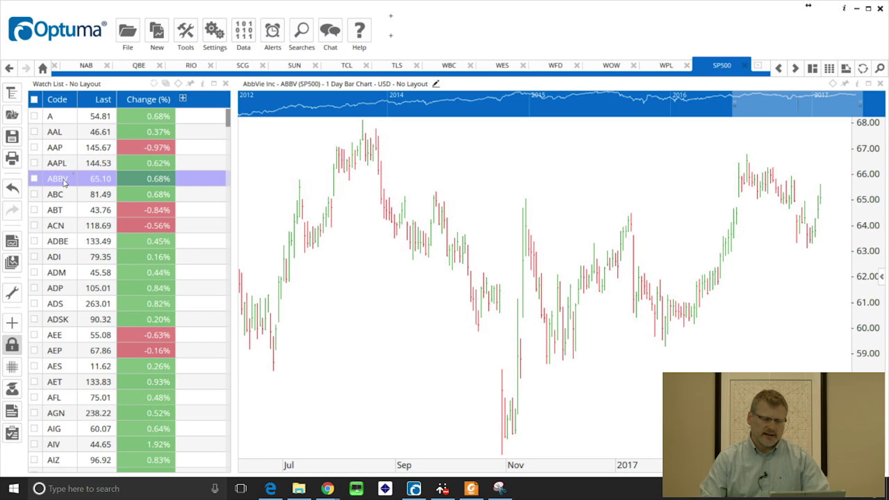
Using Multiple Codes, add AAL, ACN, AEE and AFL through AKAM to the chosen codes list.
double_click(384, 313)
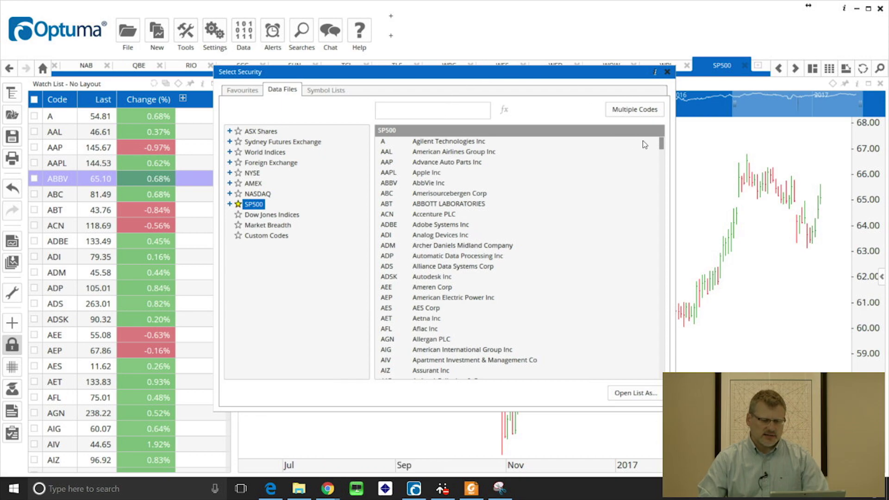
left_click(635, 113)
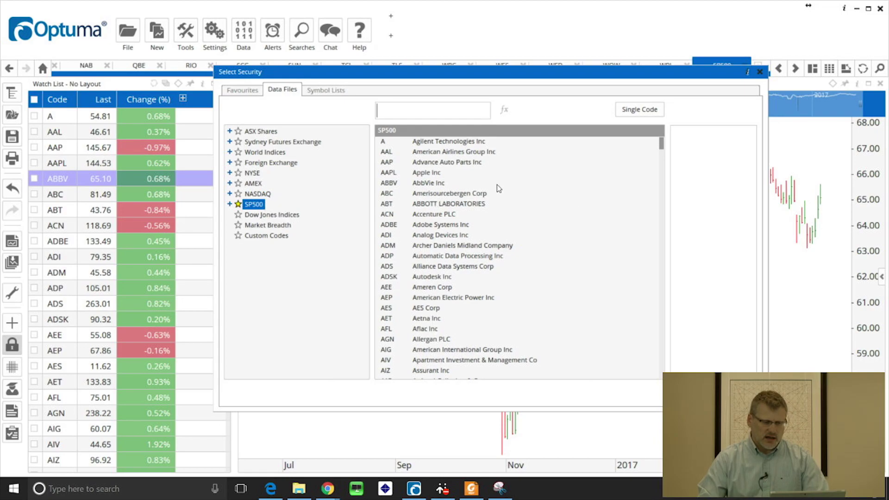
left_click(446, 154)
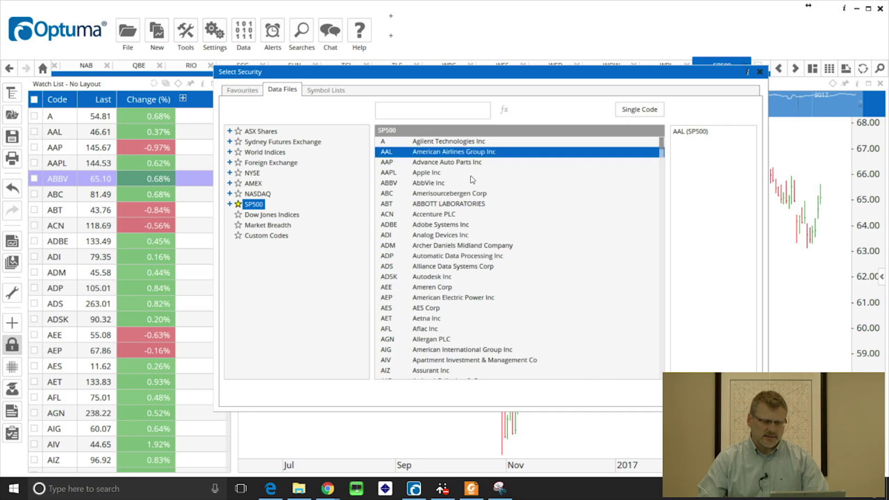
left_click(426, 216)
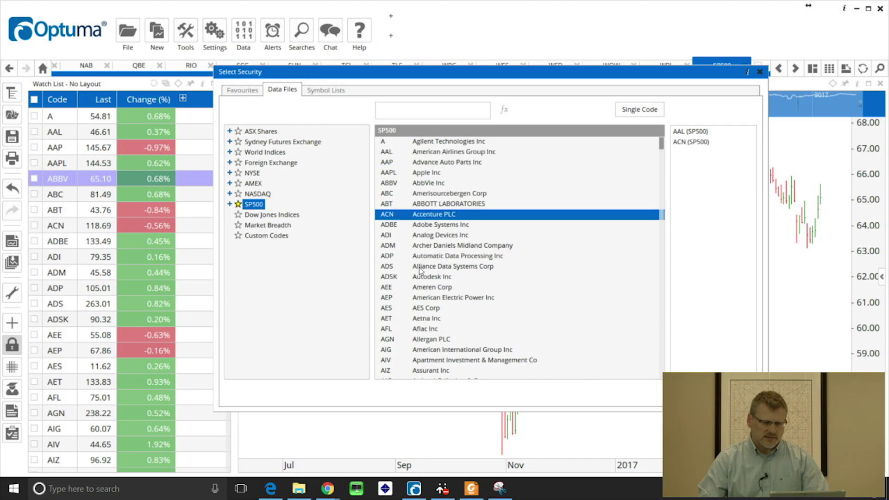
left_click(419, 288)
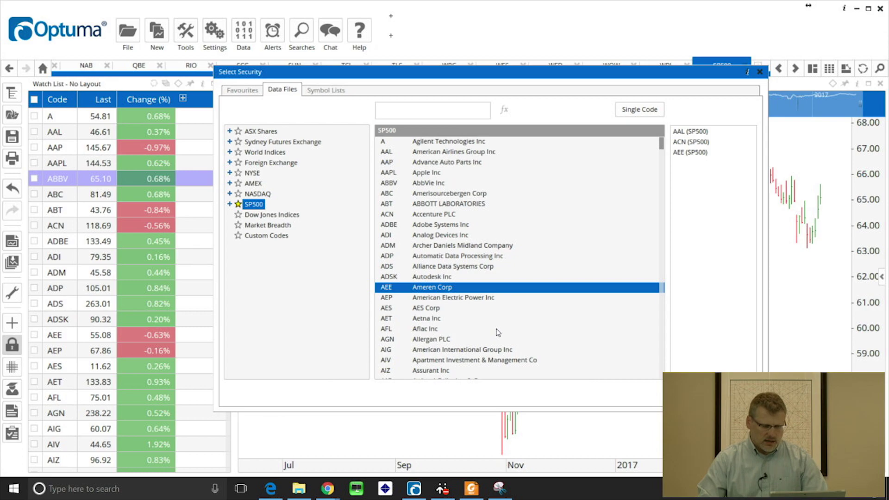
left_click(423, 331)
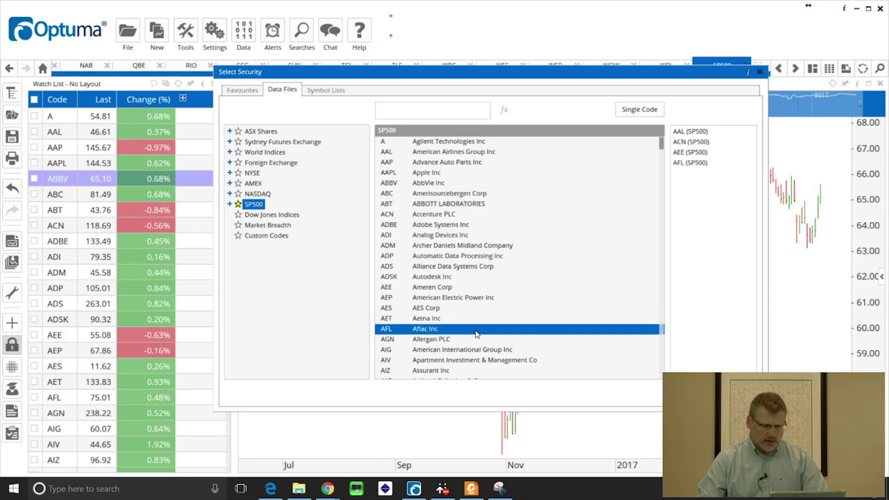
scroll(478, 333, "down", 2)
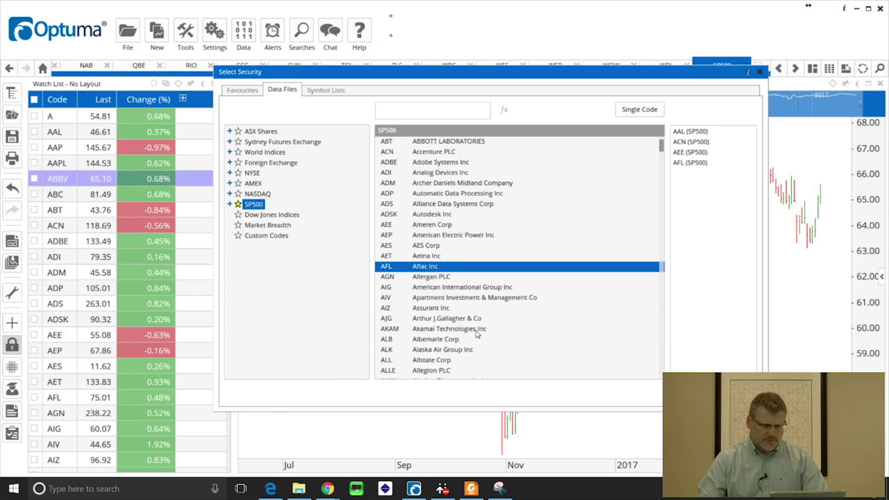
left_click(432, 330, "shift")
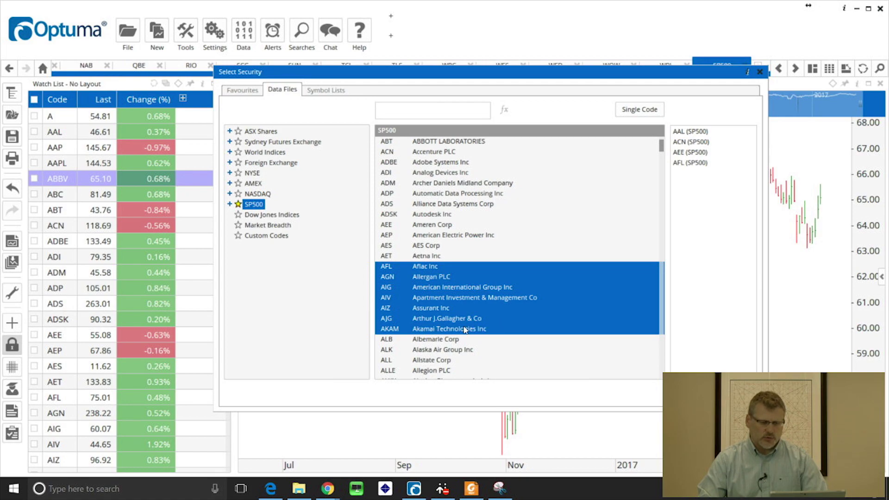
mouse_move(448, 300)
left_mouse_down()
mouse_move(540, 267)
mouse_move(669, 238)
mouse_move(701, 240)
left_mouse_up()
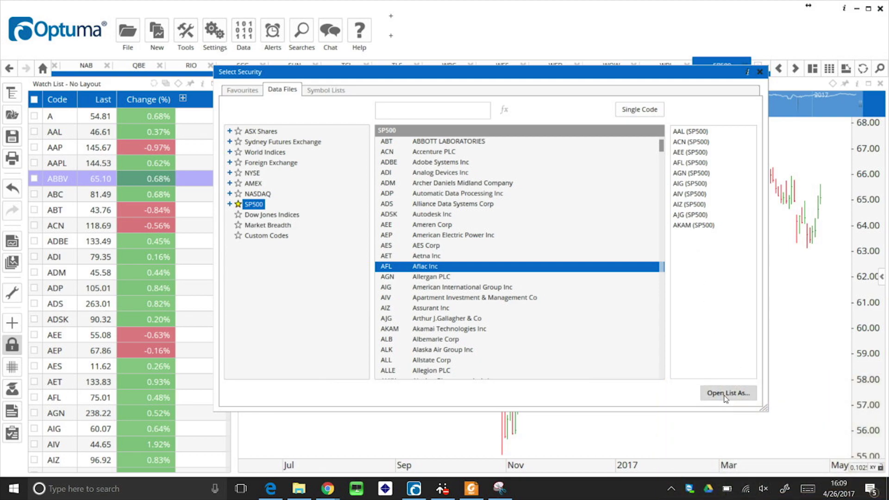
left_click(725, 399)
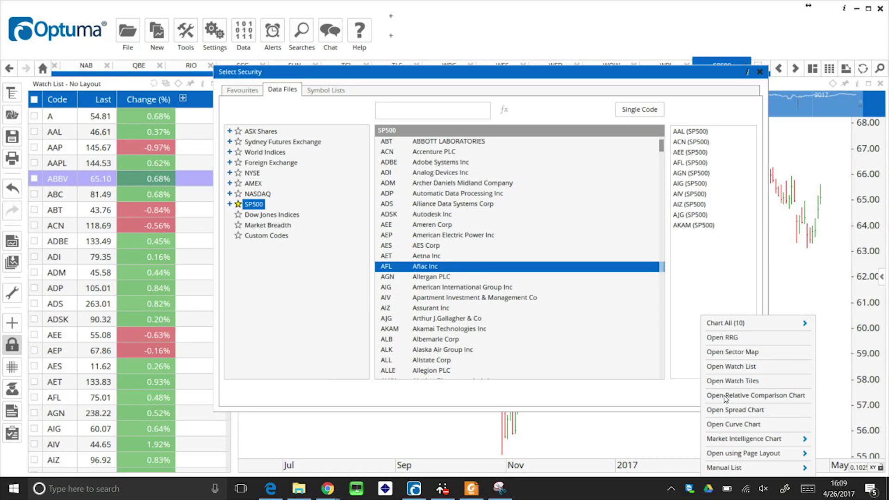
Chart all ten selected codes as new tabs and switch to the Accenture (ACN) chart.
left_click(719, 321)
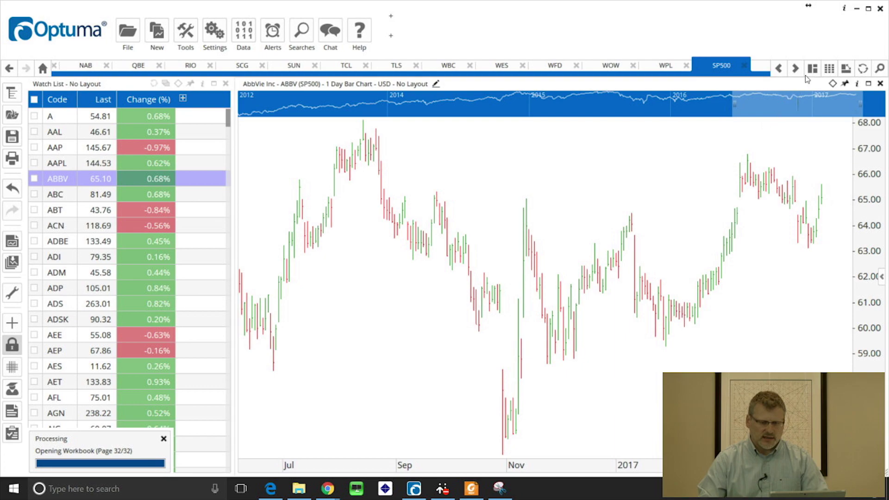
left_click(795, 68)
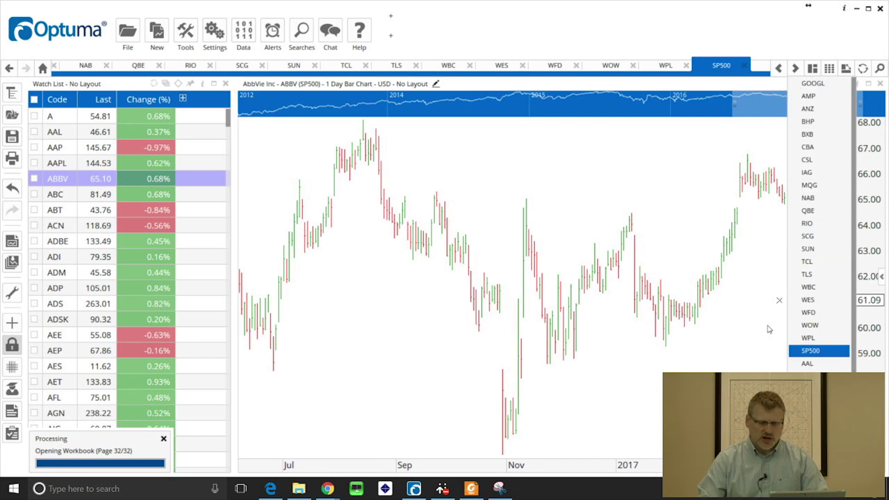
left_click(807, 376)
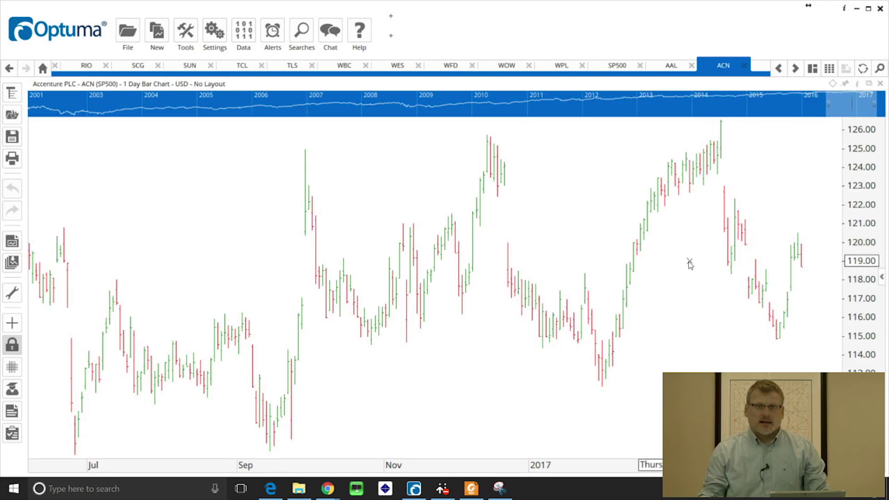